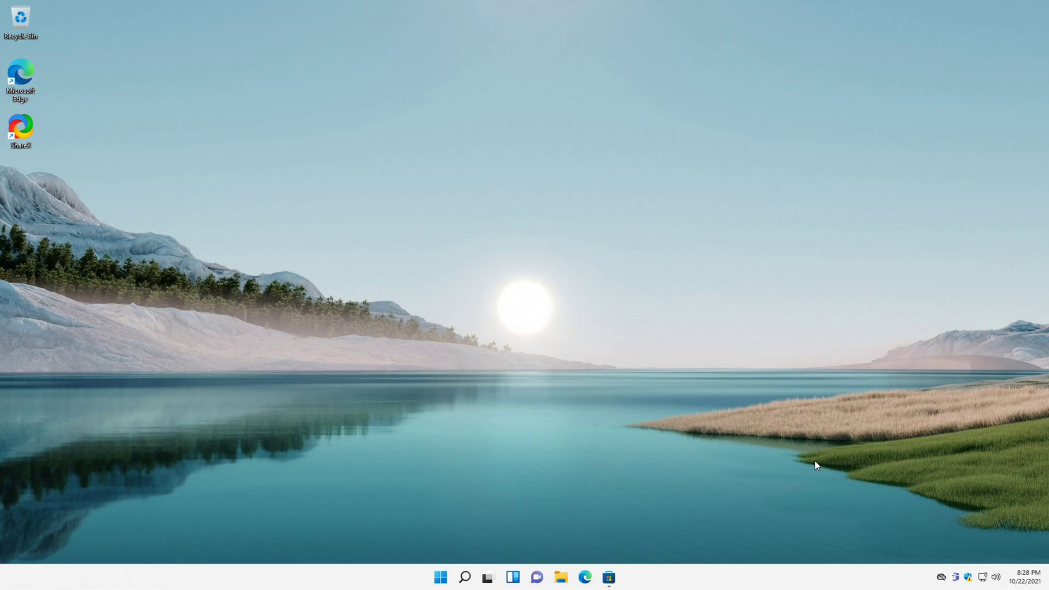
Open the taskbar personalization settings and set the taskbar alignment to Left.
right_click(724, 583)
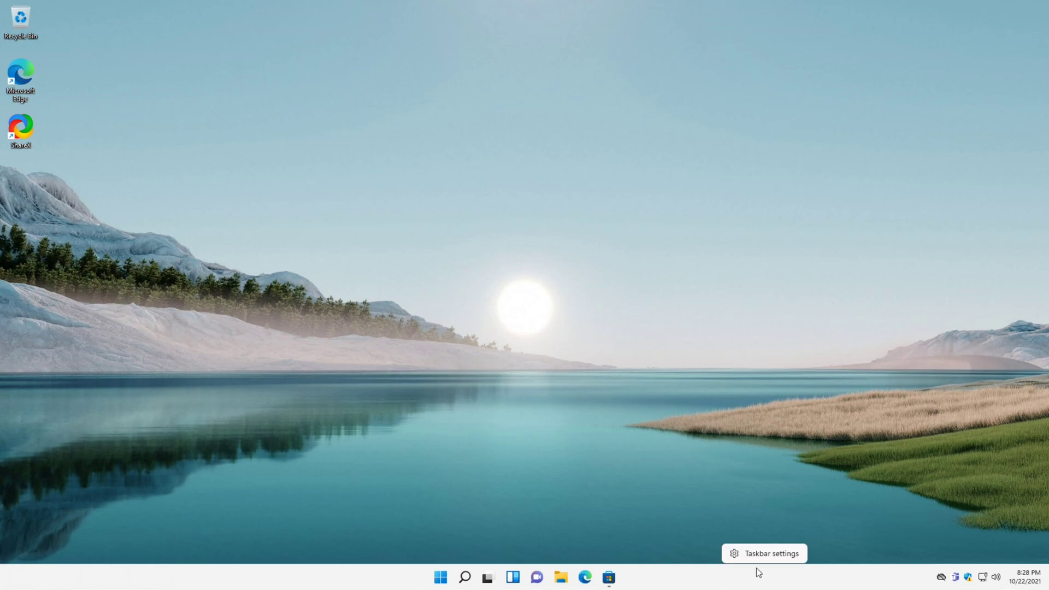
click(764, 555)
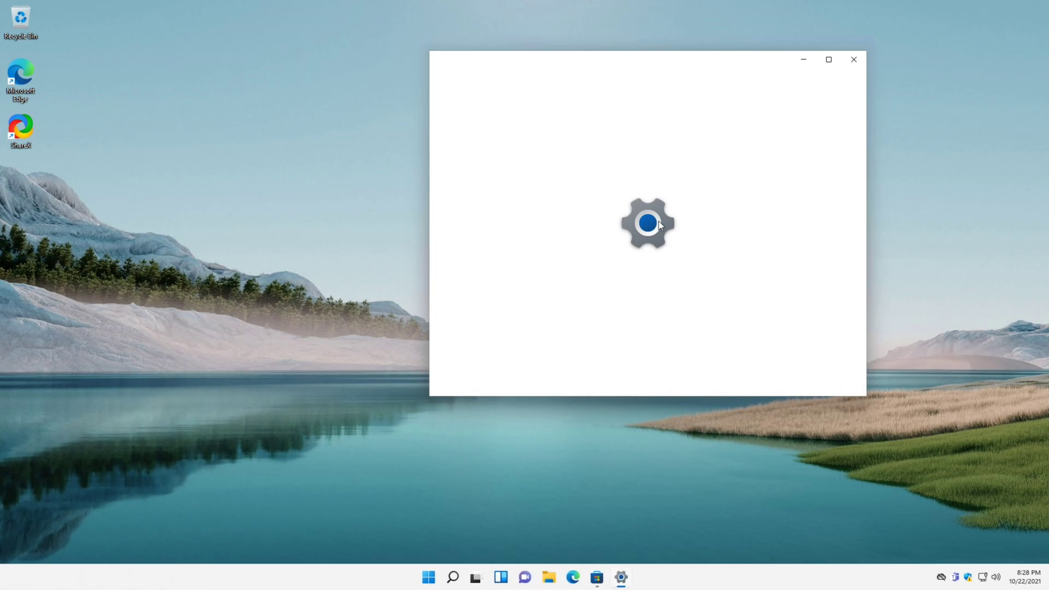
scroll(695, 289, down, 3)
scroll(698, 292, down, 1)
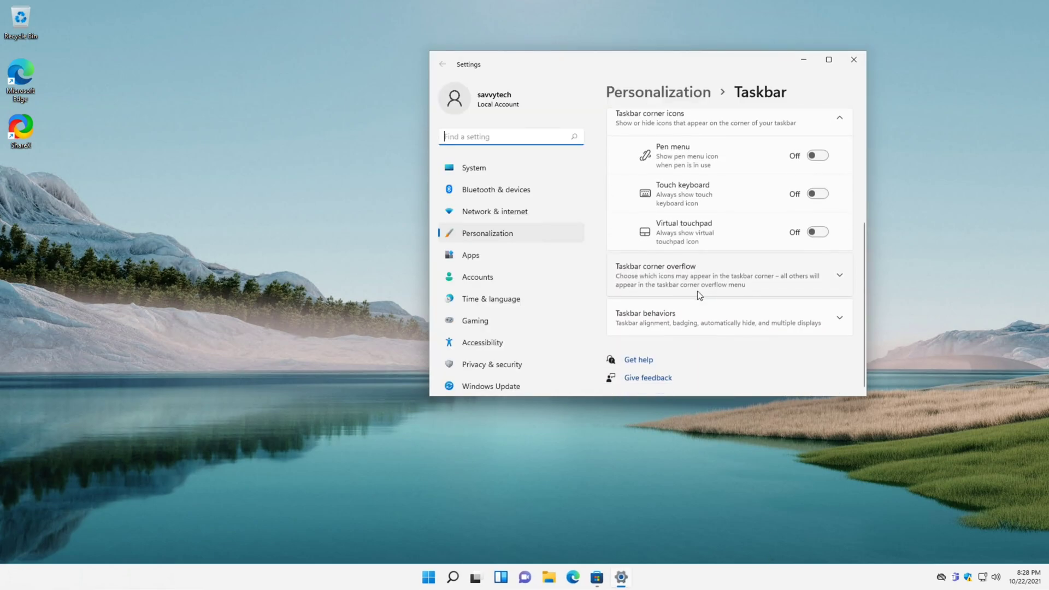
click(830, 319)
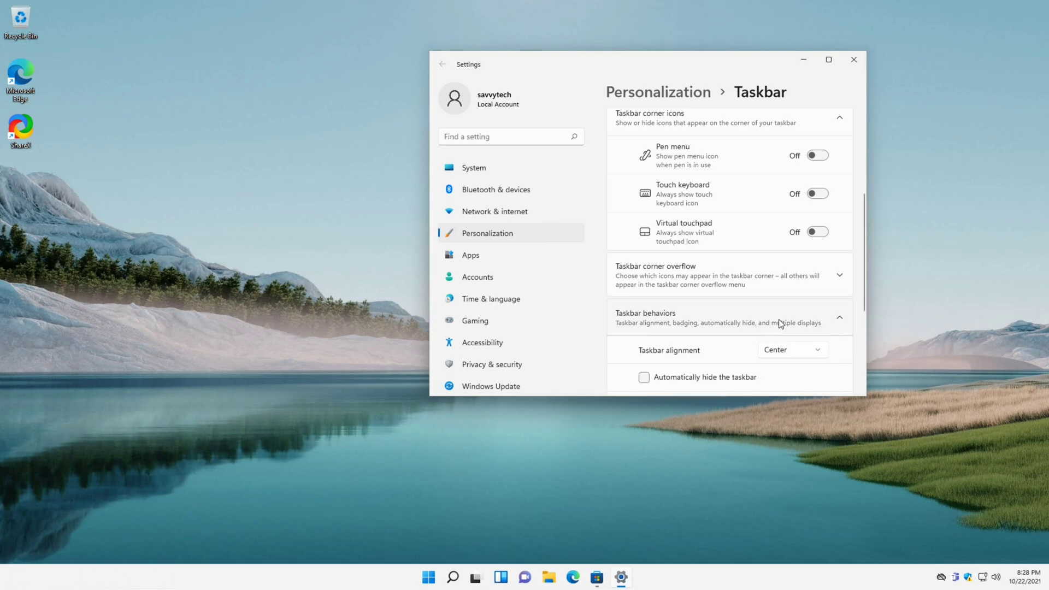
scroll(782, 324, down, 2)
click(783, 267)
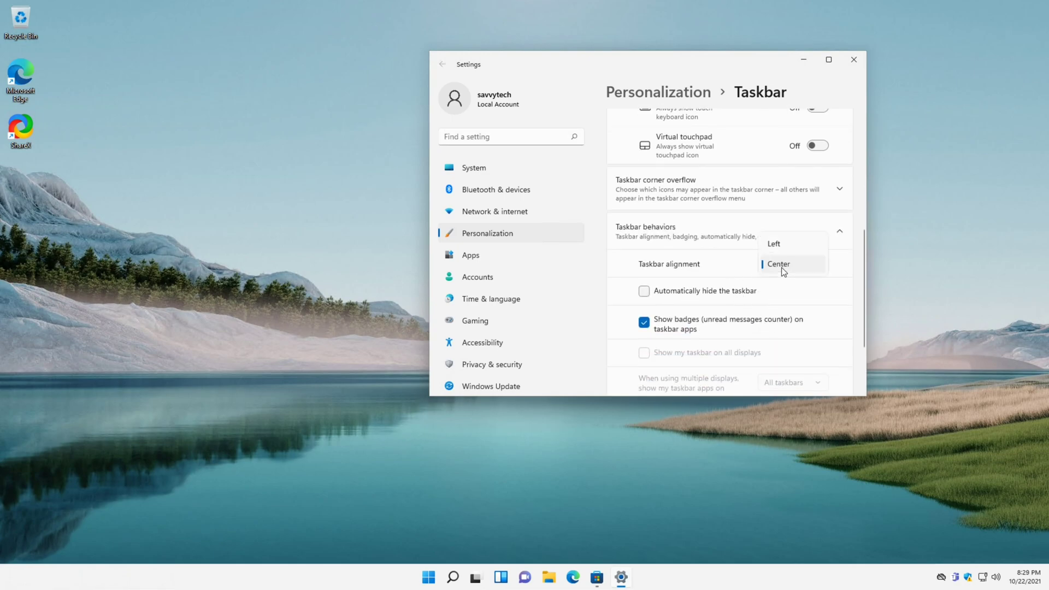
click(774, 244)
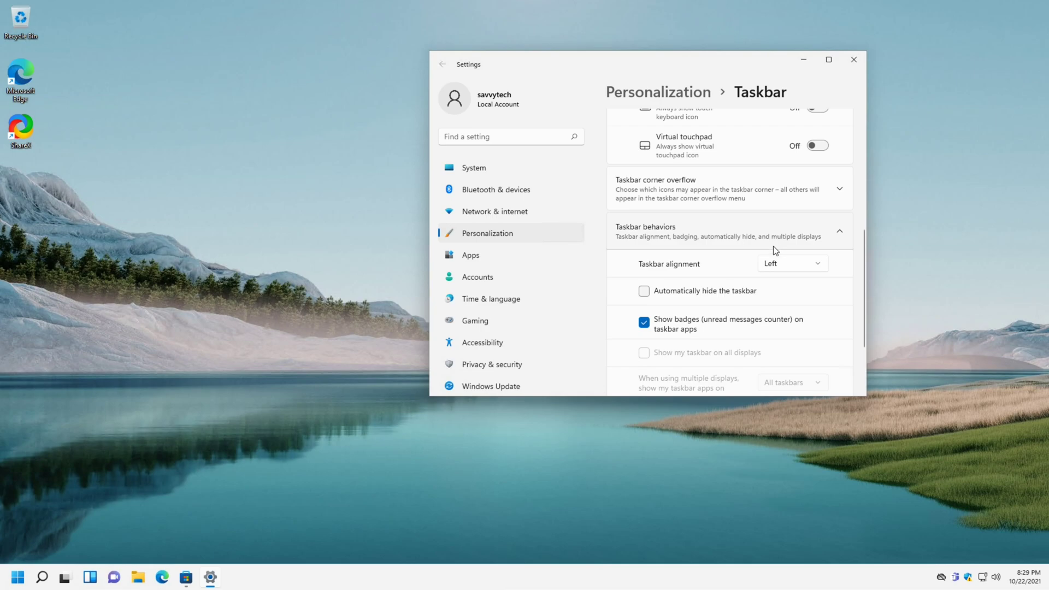
Turn off the Search, Task view, Widgets and Chat items on the taskbar.
scroll(774, 246, up, 5)
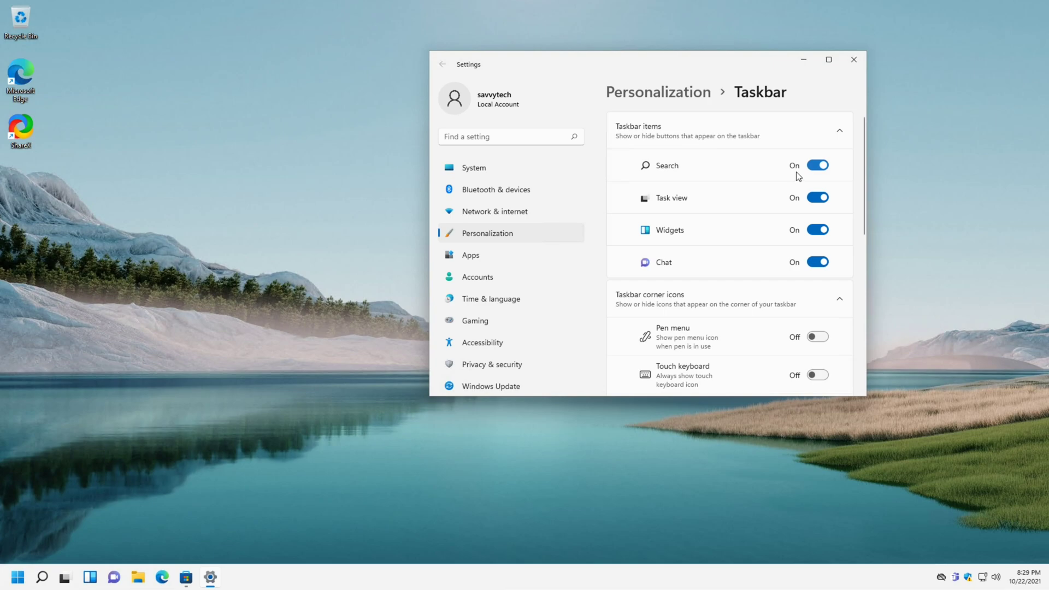
click(818, 166)
click(821, 198)
click(817, 230)
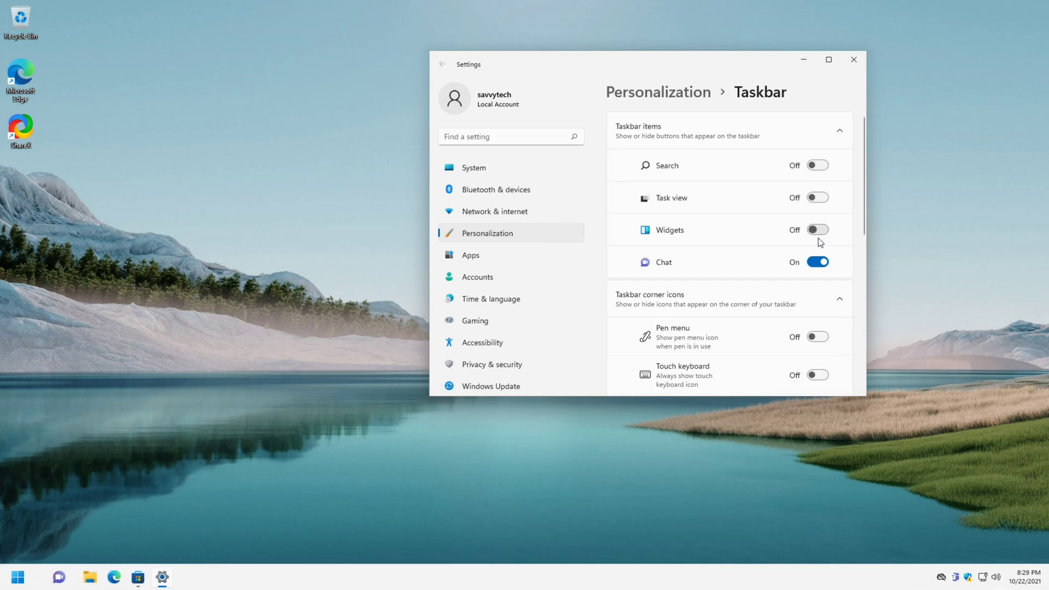
click(818, 263)
Turn the Chat, Widgets, Task view and Search taskbar items back on.
click(818, 262)
click(818, 229)
click(818, 198)
click(819, 166)
Turn the Touch keyboard taskbar corner icon on and back off.
scroll(757, 288, down, 3)
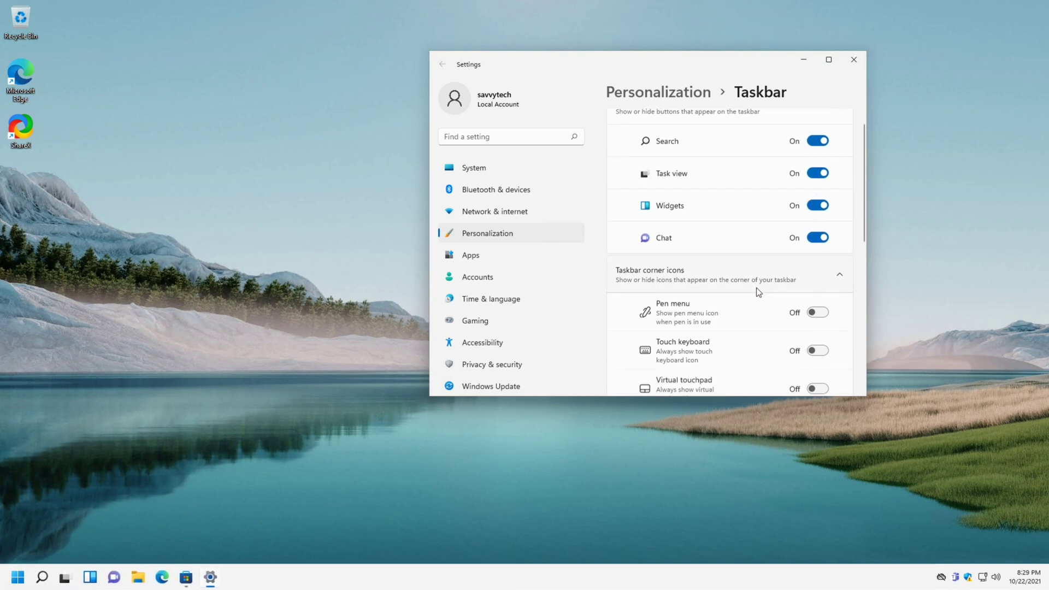
click(817, 247)
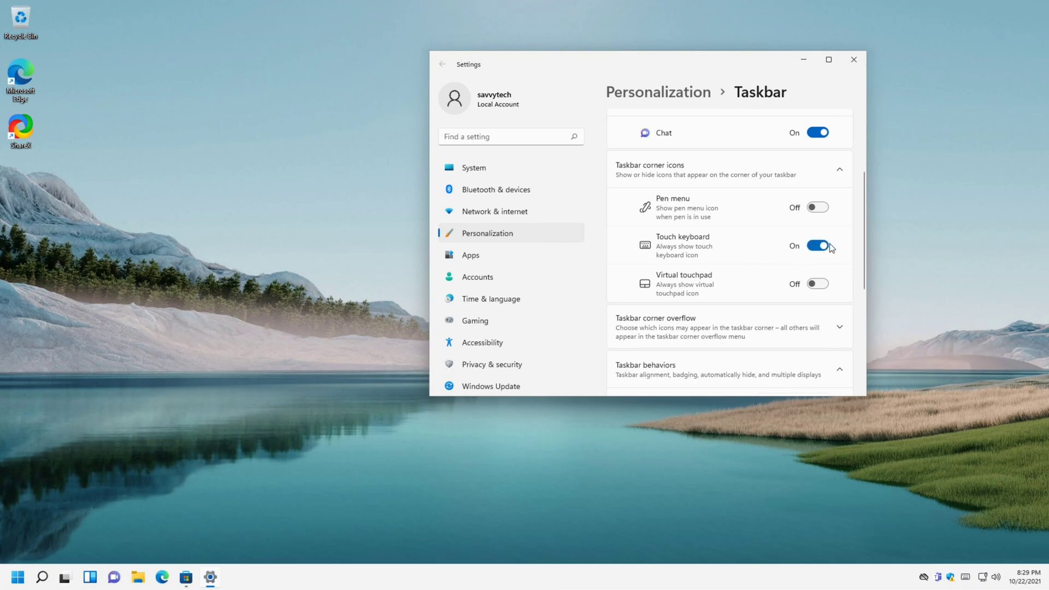
click(823, 247)
Turn off the Microsoft OneDrive, Microsoft Teams and Windows Security notification corner icons and open the overflow menu to view them.
scroll(787, 285, down, 3)
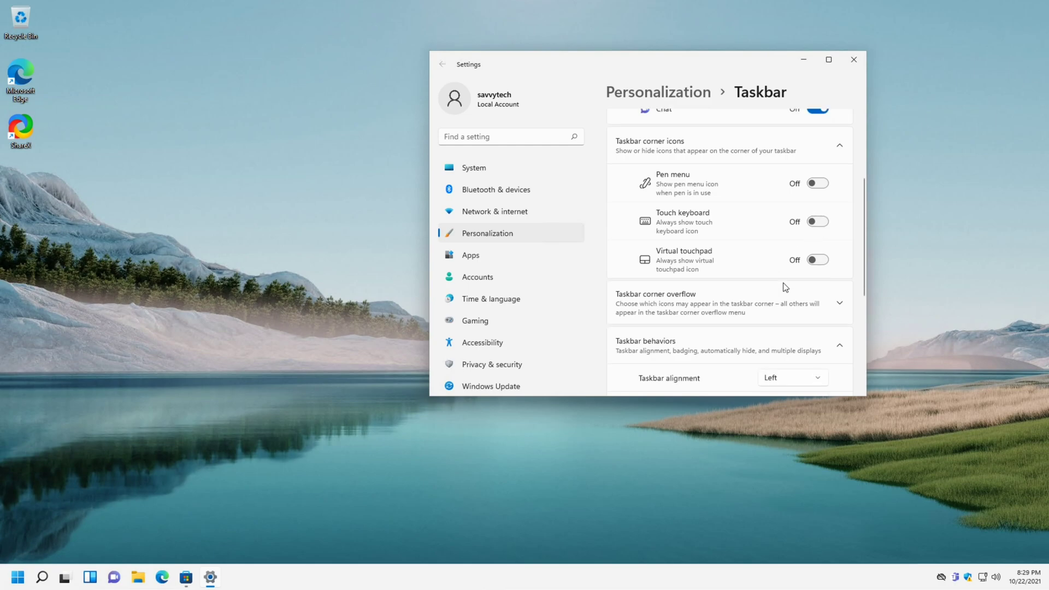
click(838, 242)
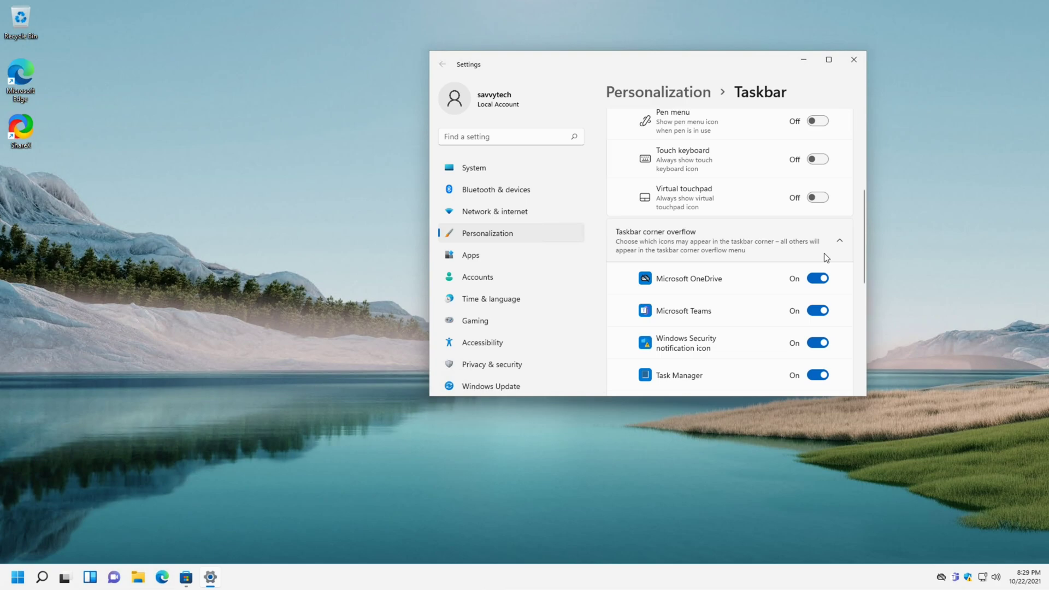
scroll(825, 254, down, 1)
click(818, 235)
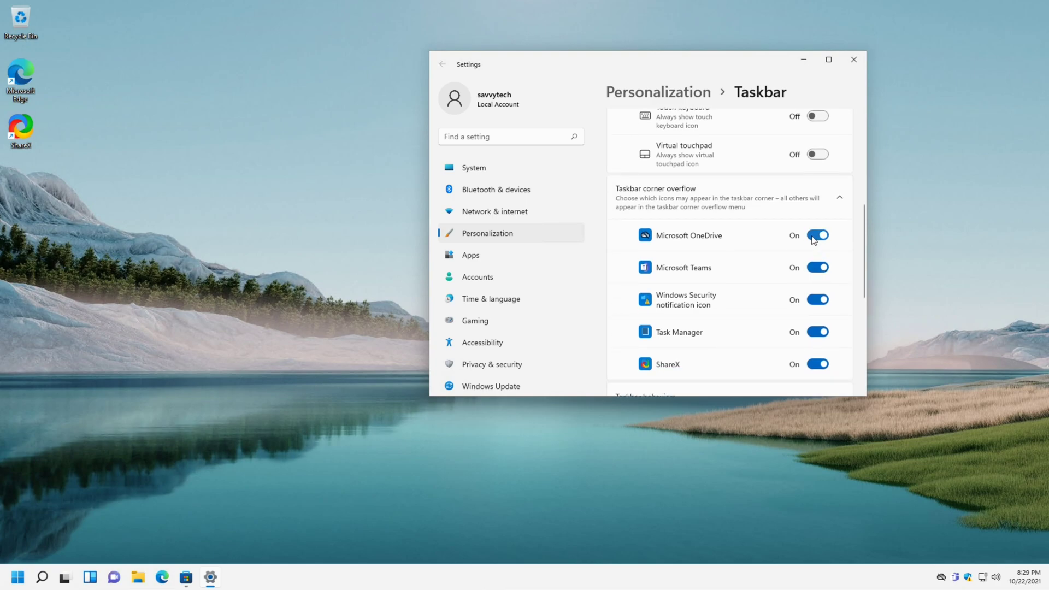
click(819, 267)
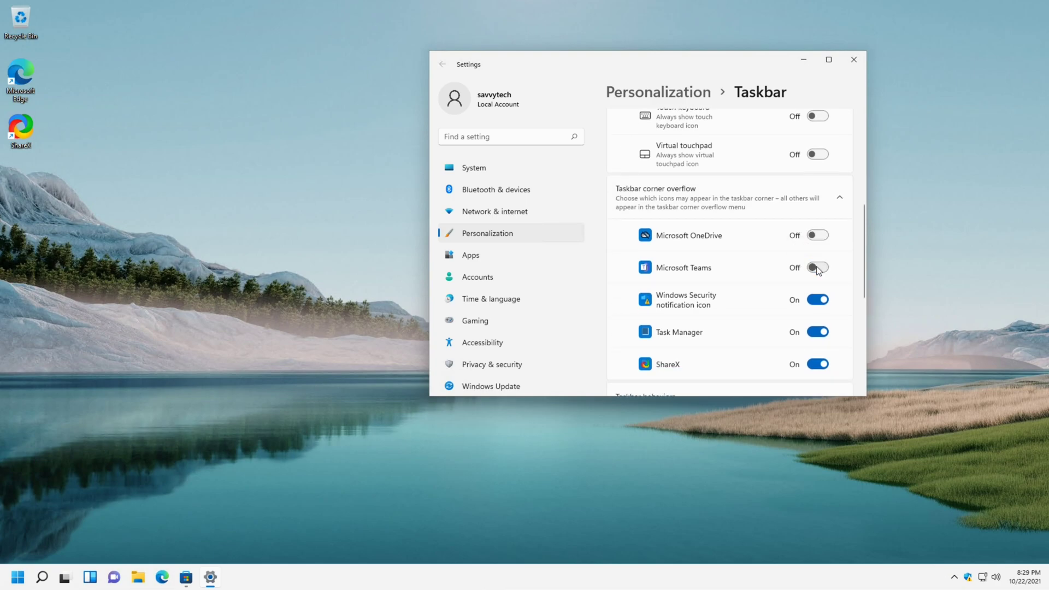
click(818, 300)
click(968, 577)
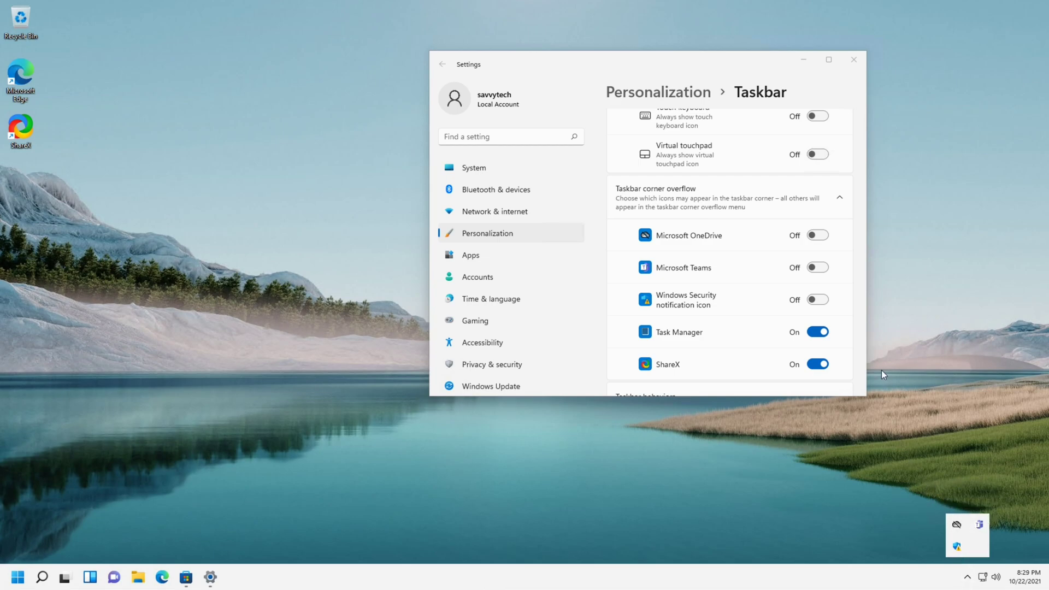
Turn the Windows Security notification, Microsoft Teams and Microsoft OneDrive corner icons back on.
click(818, 299)
click(817, 267)
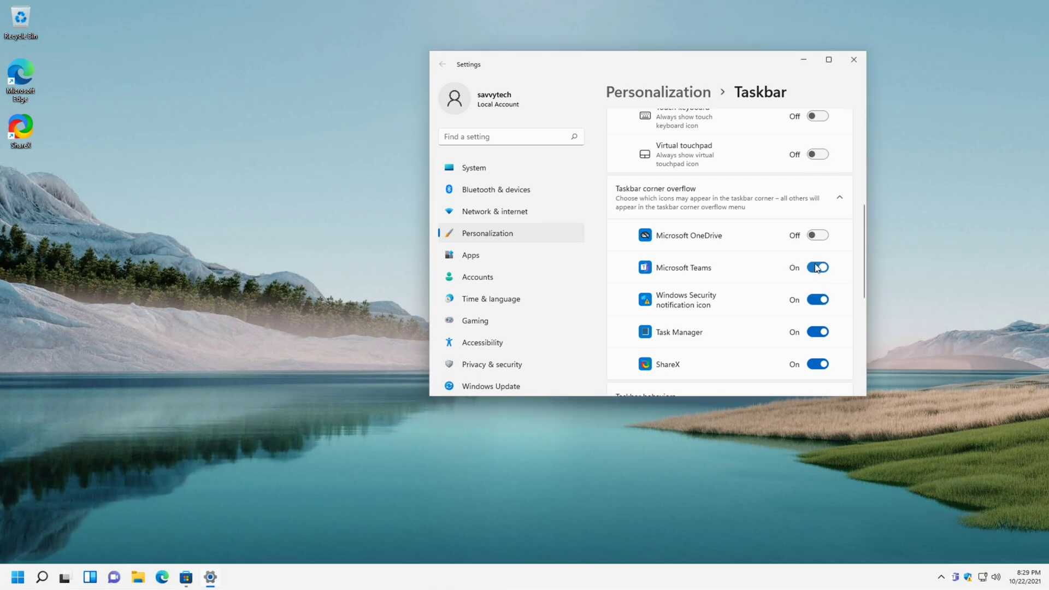
click(816, 236)
Under the taskbar behaviors, turn automatic hiding of the taskbar on and back off.
scroll(832, 351, down, 3)
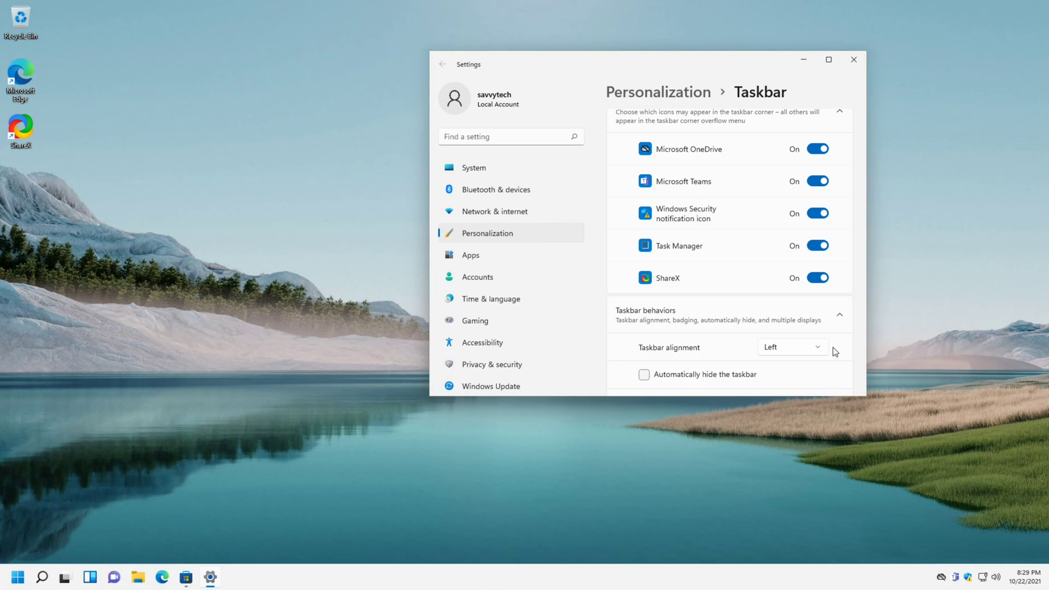
scroll(804, 348, down, 3)
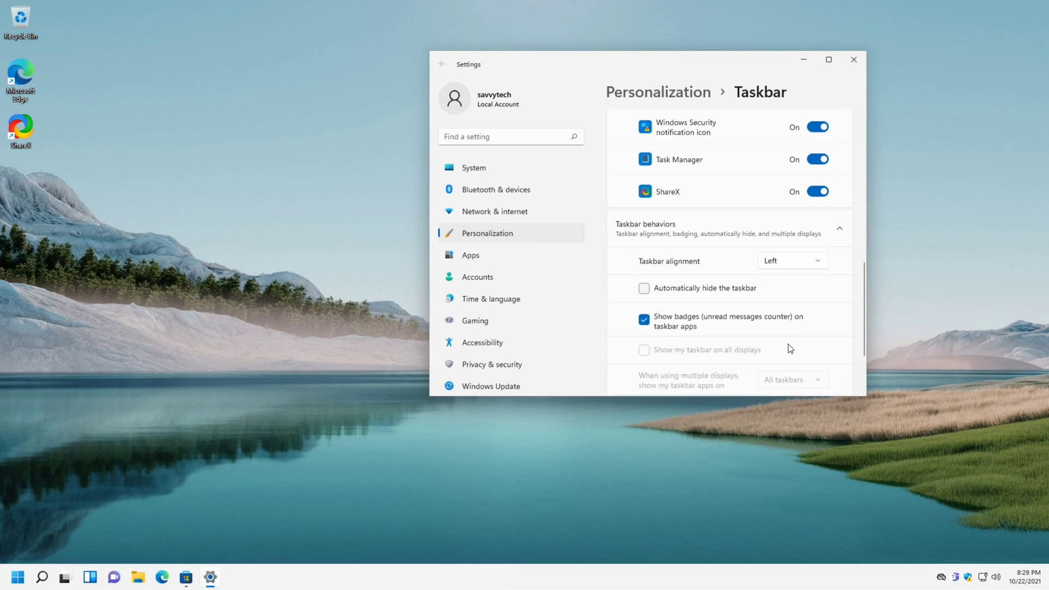
click(650, 288)
click(650, 288)
Turn the unread message badges on taskbar apps off and back on.
scroll(739, 320, down, 3)
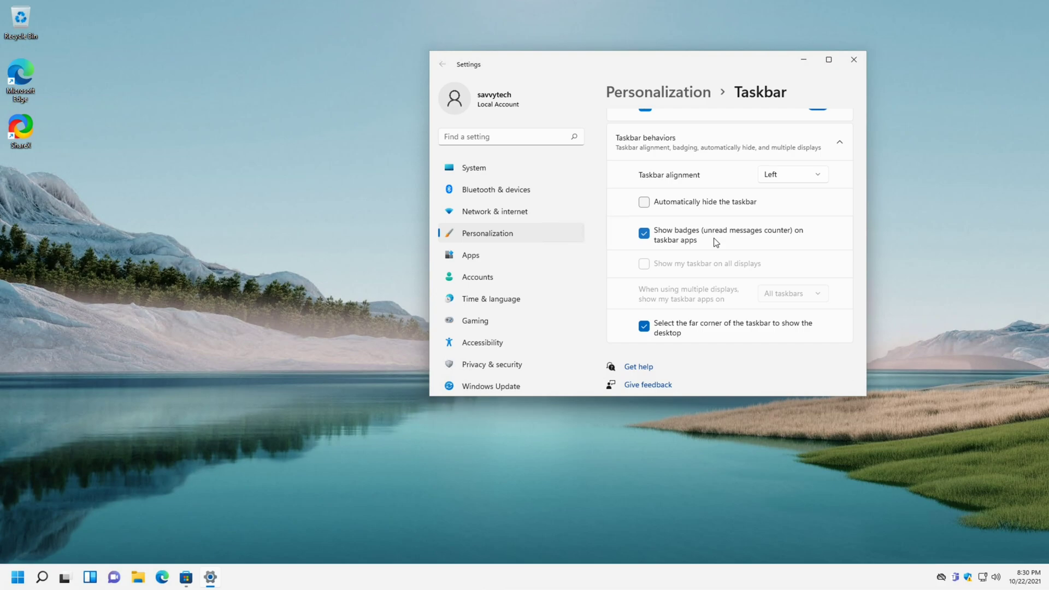
click(645, 234)
click(645, 234)
Close the Settings window to return to the desktop.
scroll(724, 345, down, 1)
scroll(722, 335, up, 3)
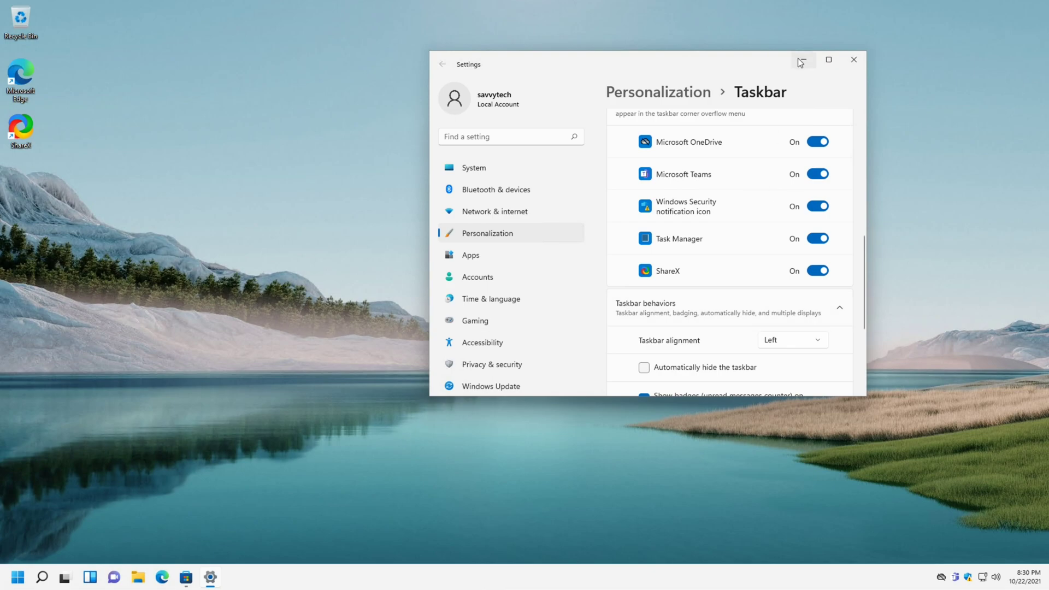
click(854, 59)
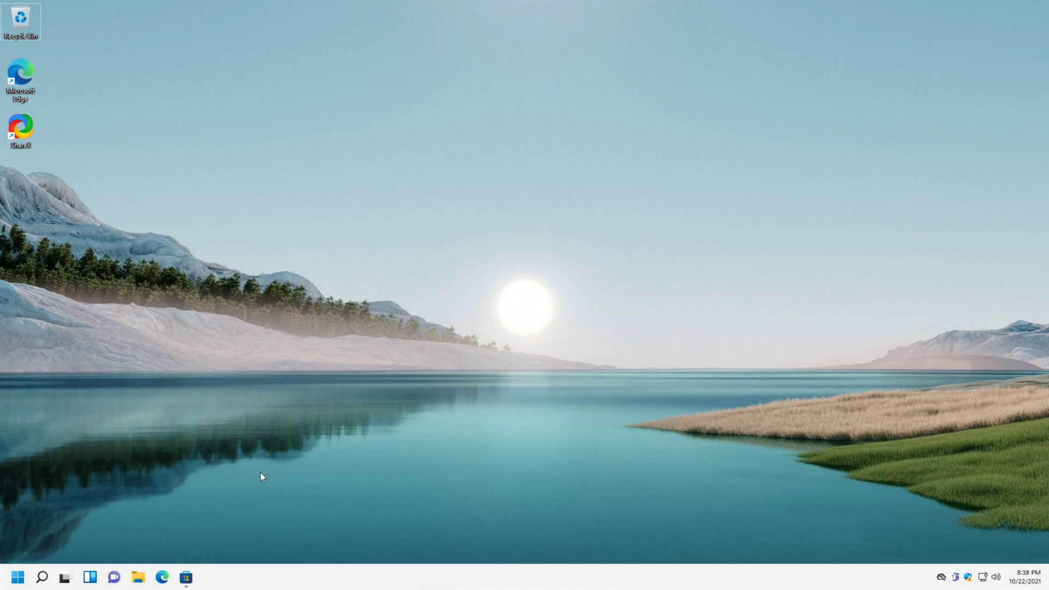
Switch to the Microsoft Store, view the OneNote app page, and close the store.
click(186, 578)
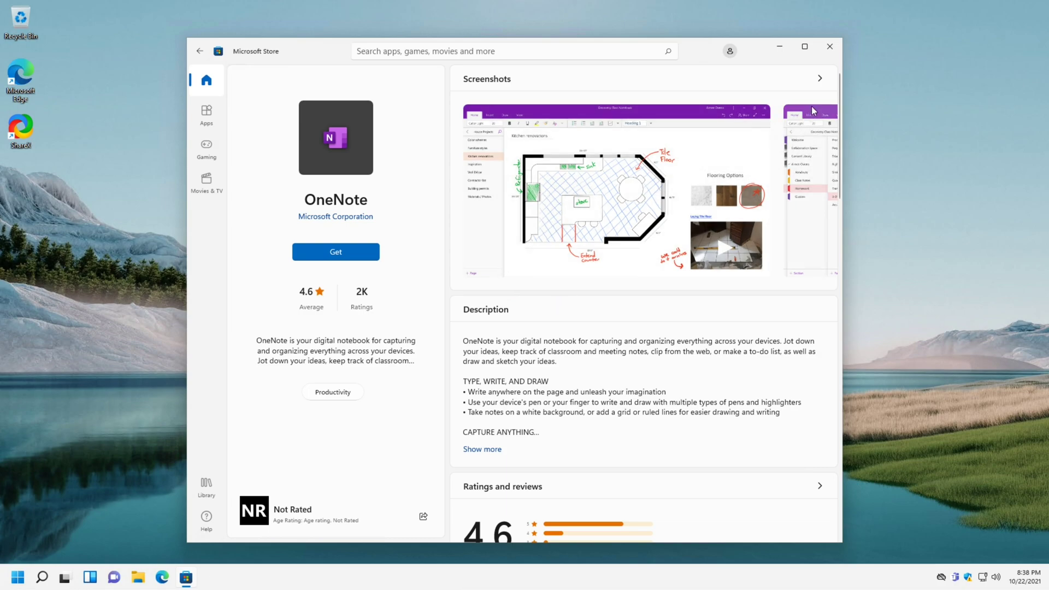
click(830, 47)
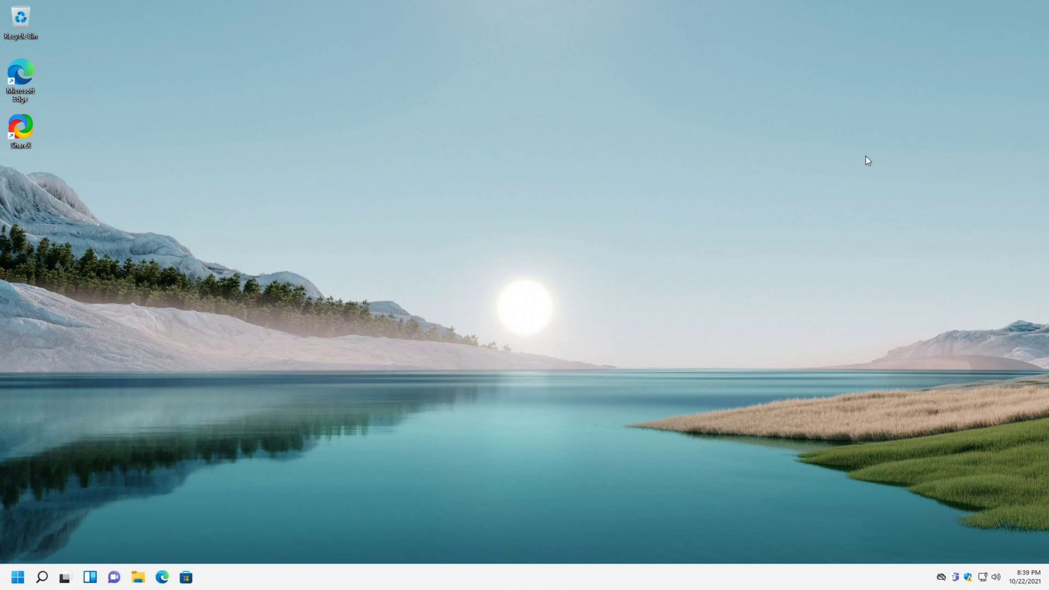
Open Chat, start the Microsoft Teams setup to view its welcome screen, and close Teams.
click(115, 578)
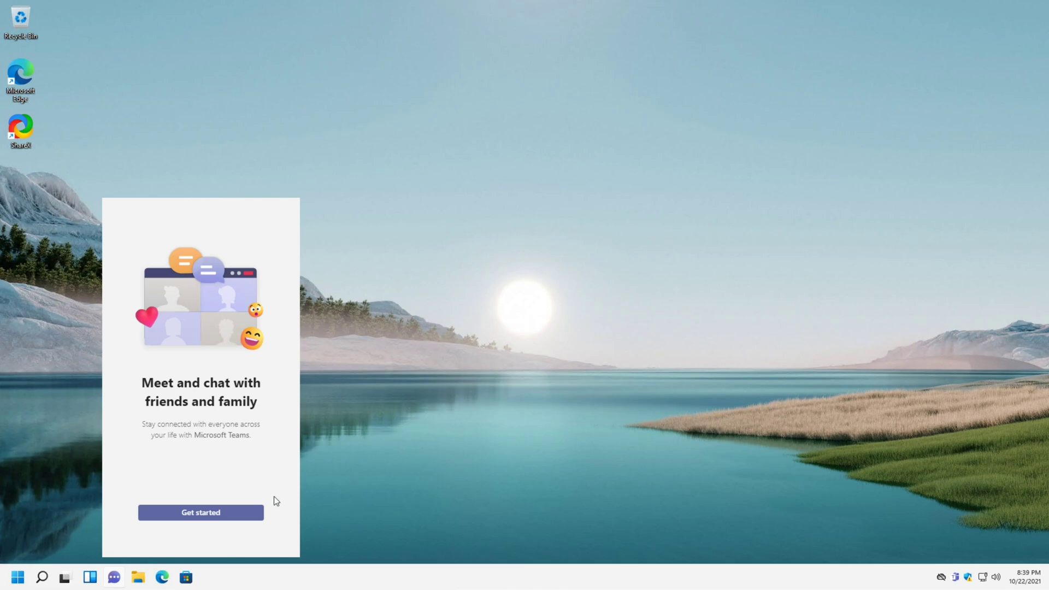
click(202, 513)
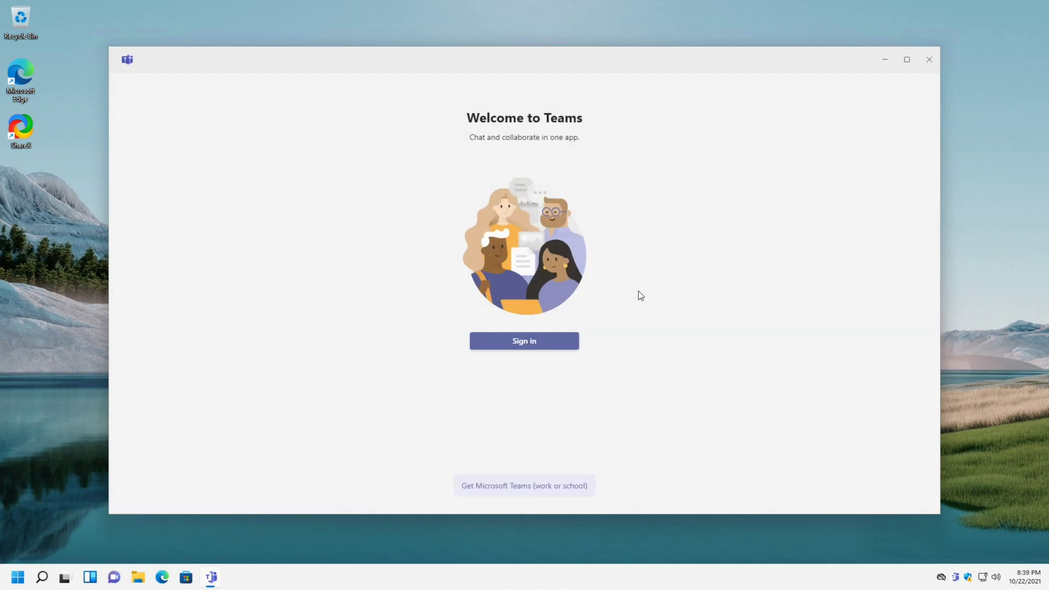
key(alt+F4)
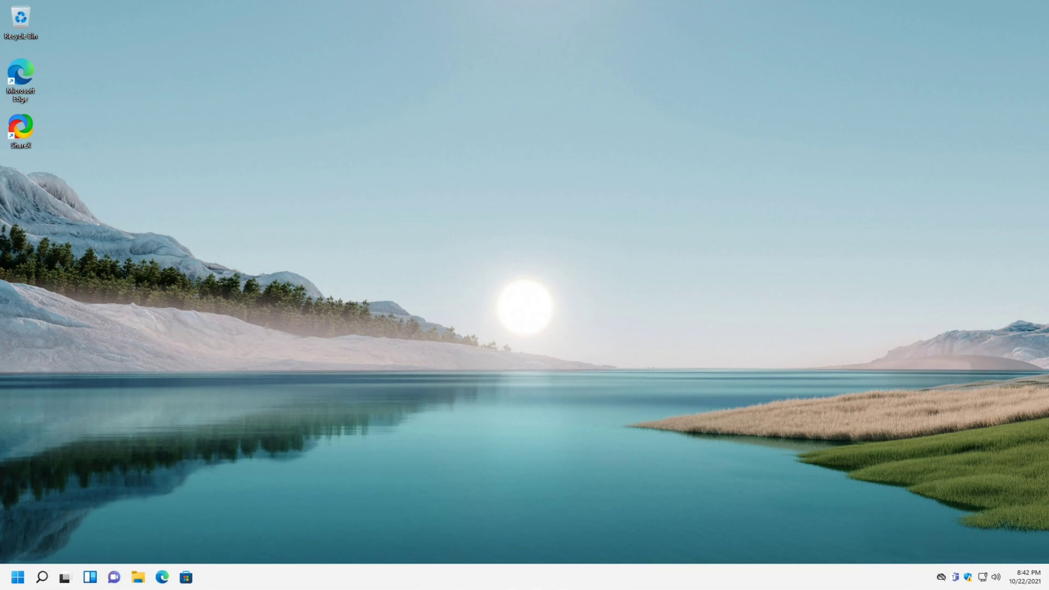
Create a new virtual desktop in Task view and rename it "gaming".
click(65, 579)
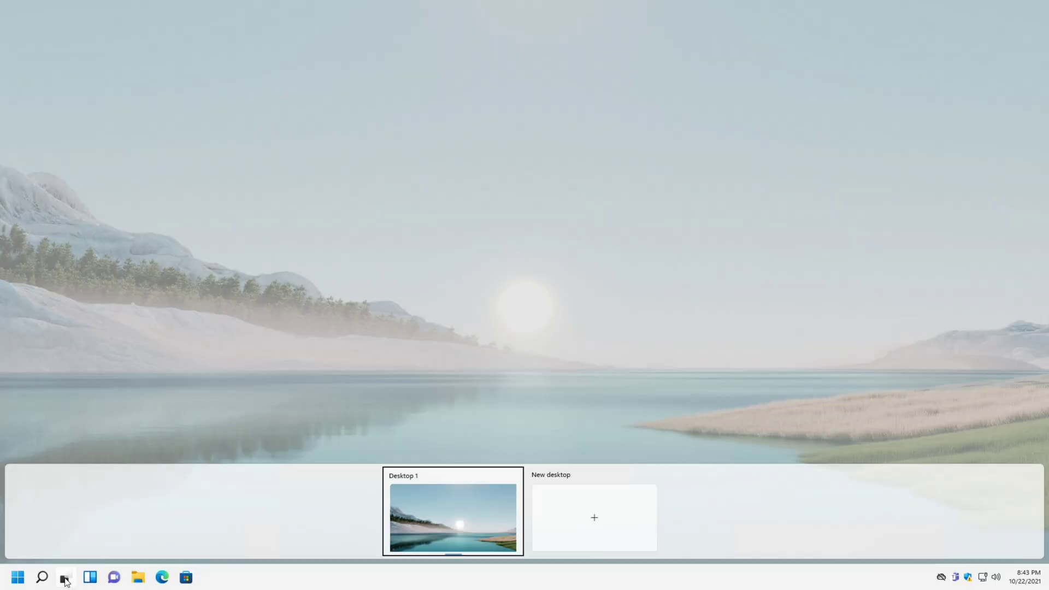
click(595, 520)
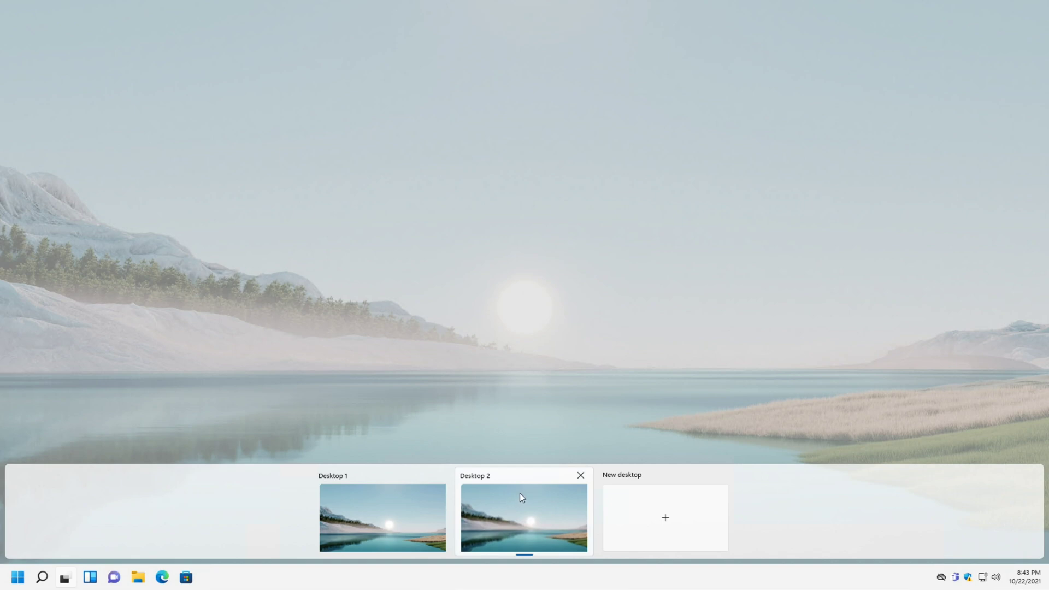
right_click(530, 477)
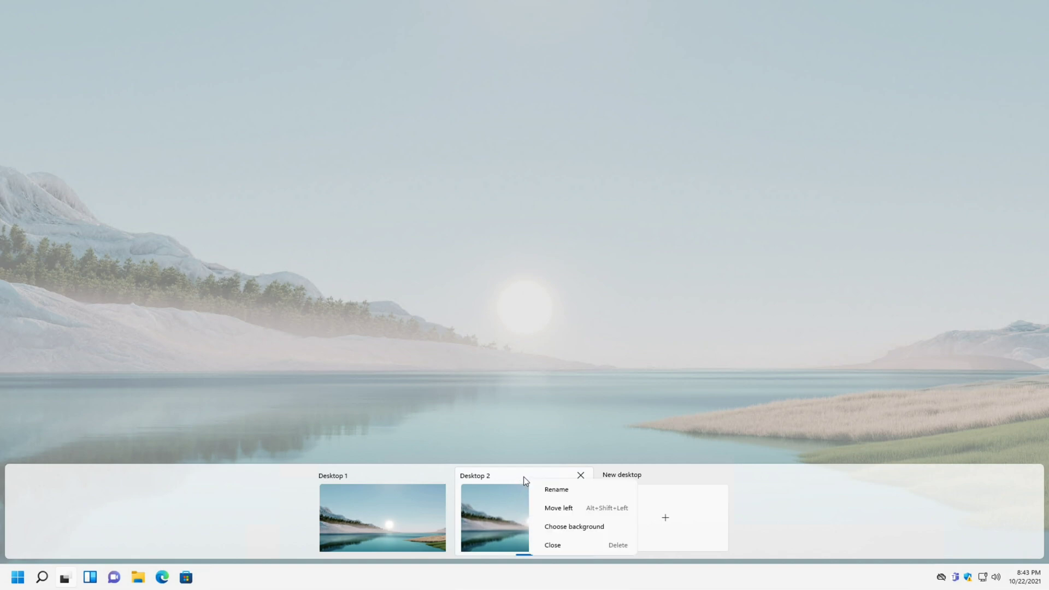
click(556, 490)
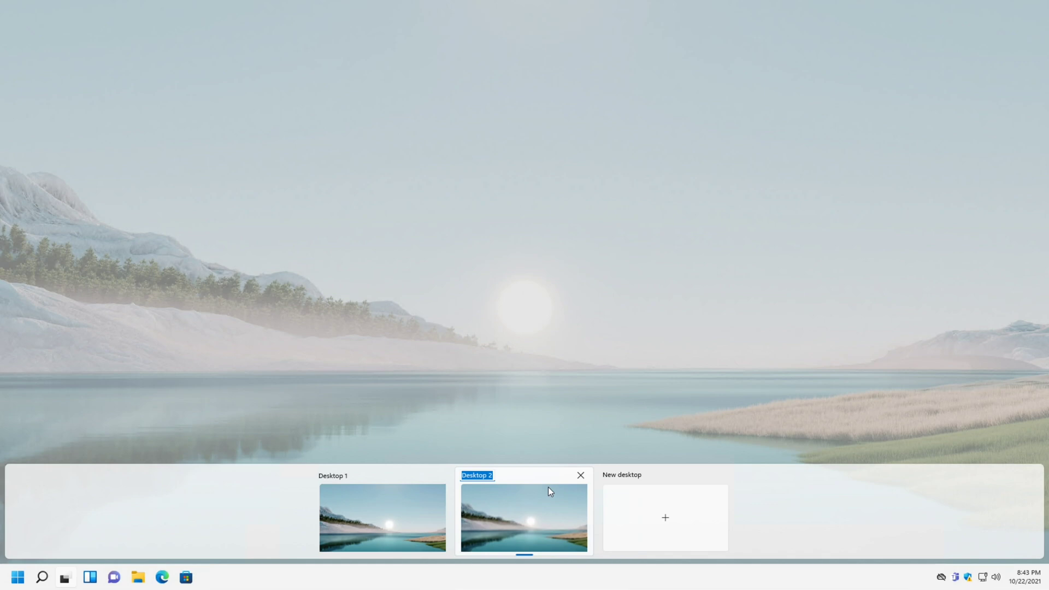
text(gaming)
key(Return)
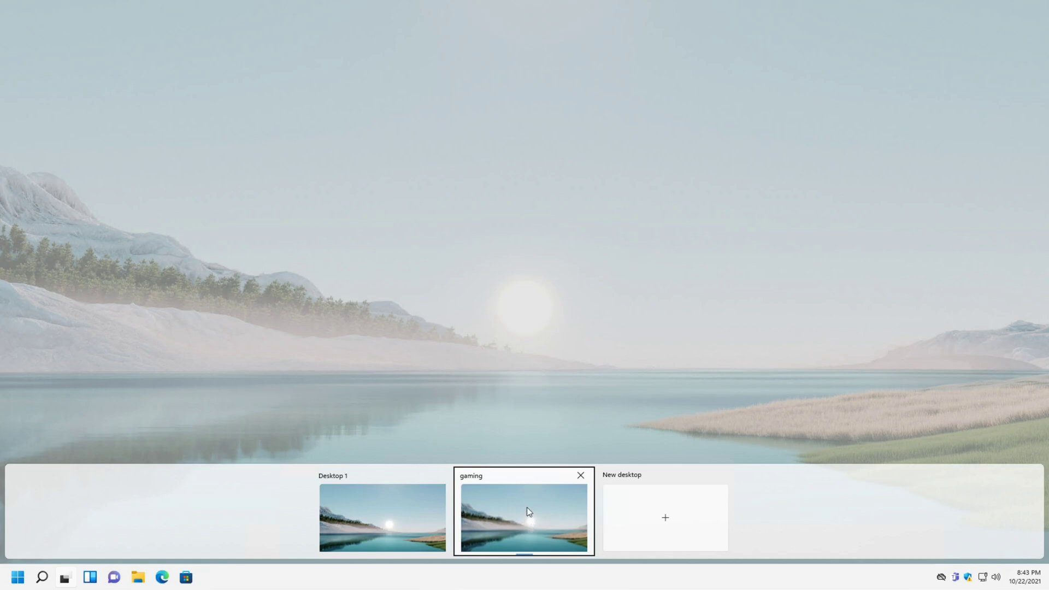
Set the gaming desktop's background to the recent image of the blue swirling bloom and switch back to Desktop 1.
right_click(526, 497)
click(552, 465)
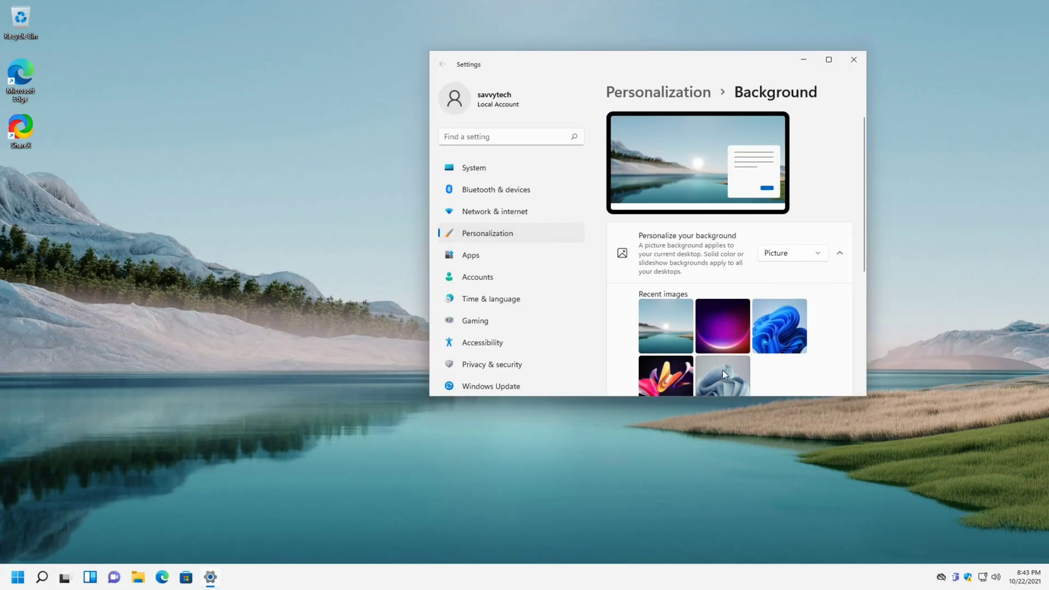
scroll(726, 363, down, 1)
click(780, 284)
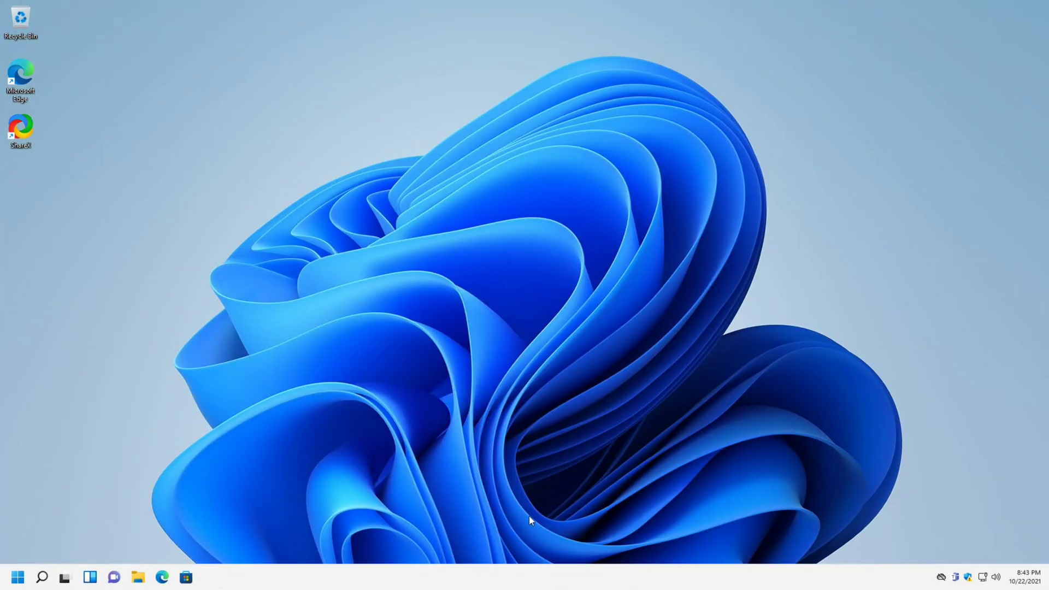
click(70, 581)
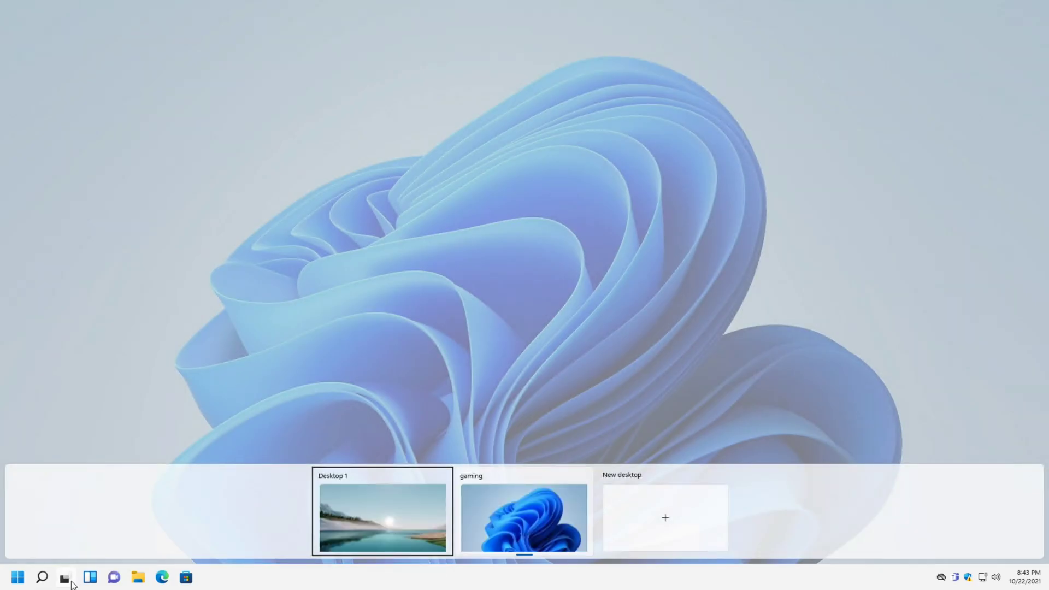
click(388, 516)
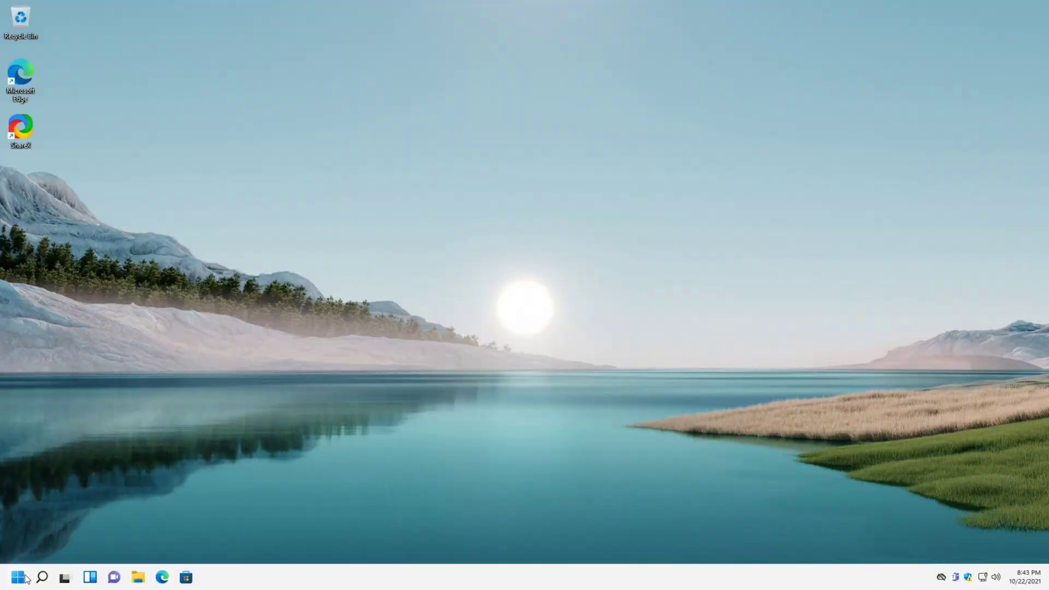
Switch from Desktop 1 to the gaming virtual desktop.
click(67, 577)
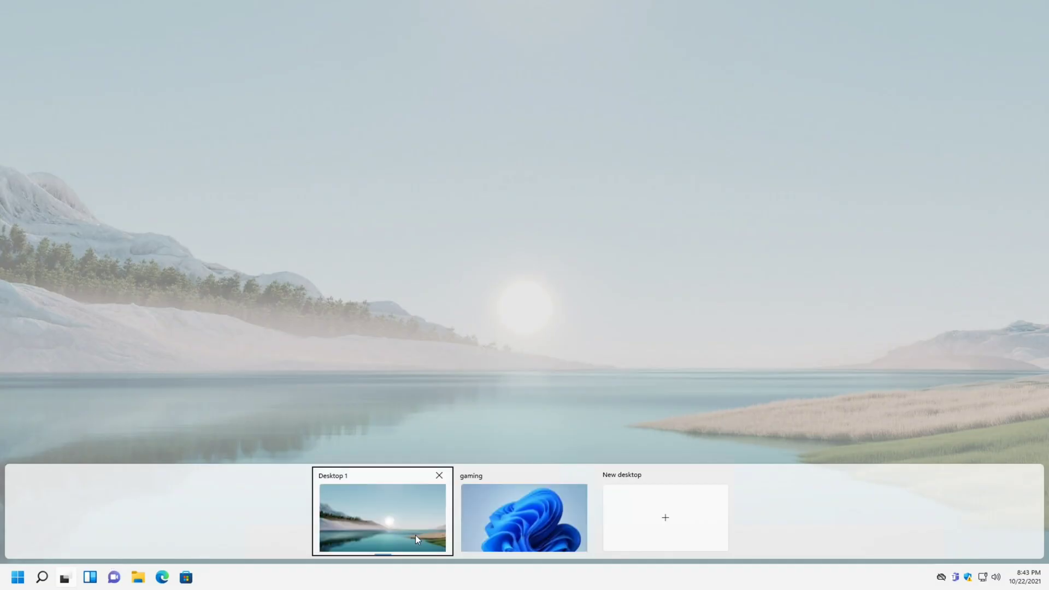
click(538, 517)
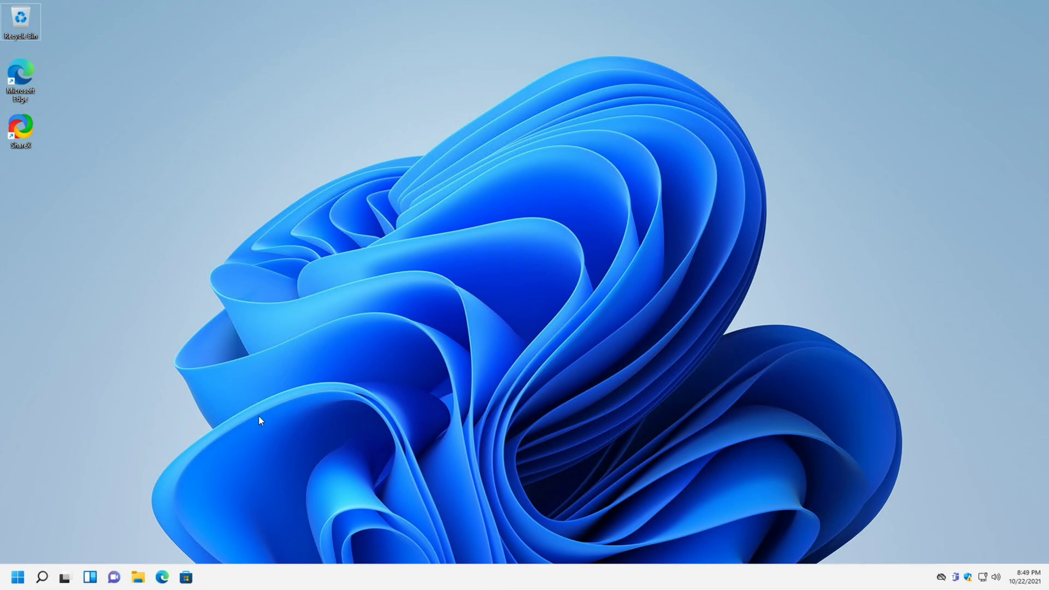
View the Widgets board, look through the widgets available to add in the widget settings, and close the board.
click(91, 581)
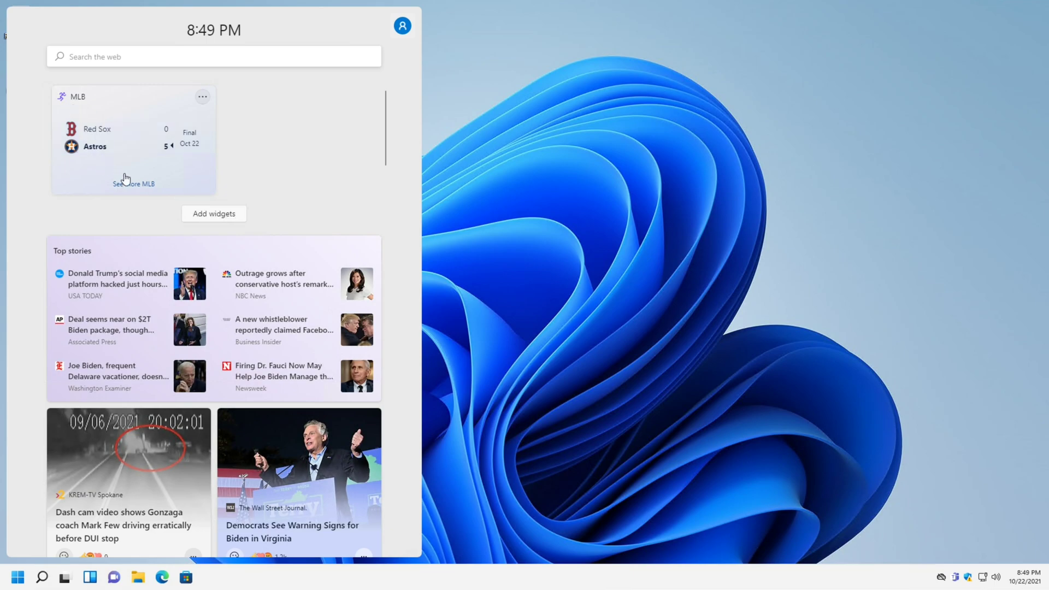
click(224, 216)
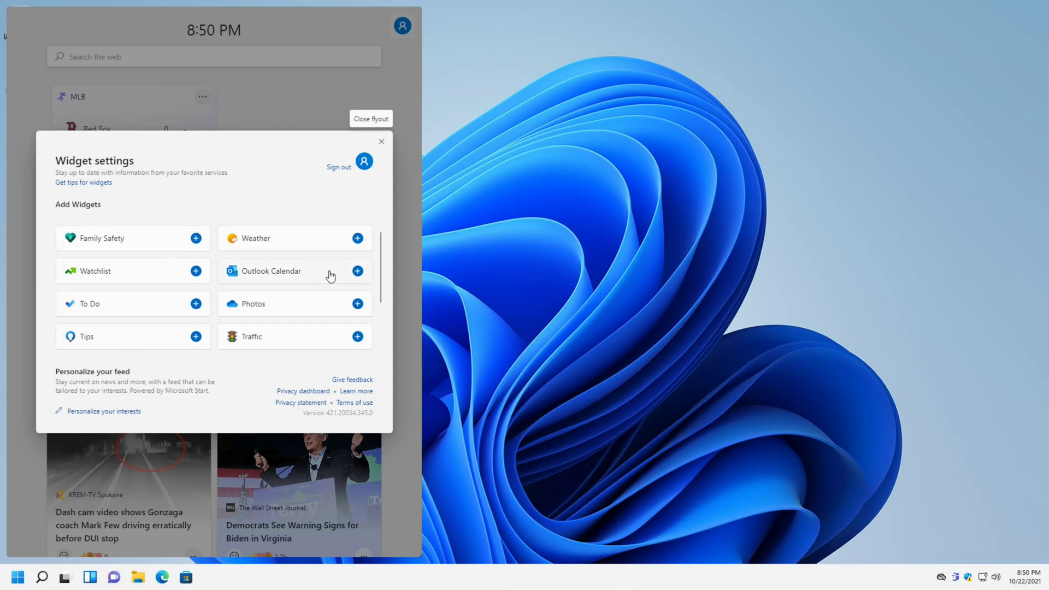
scroll(311, 304, down, 2)
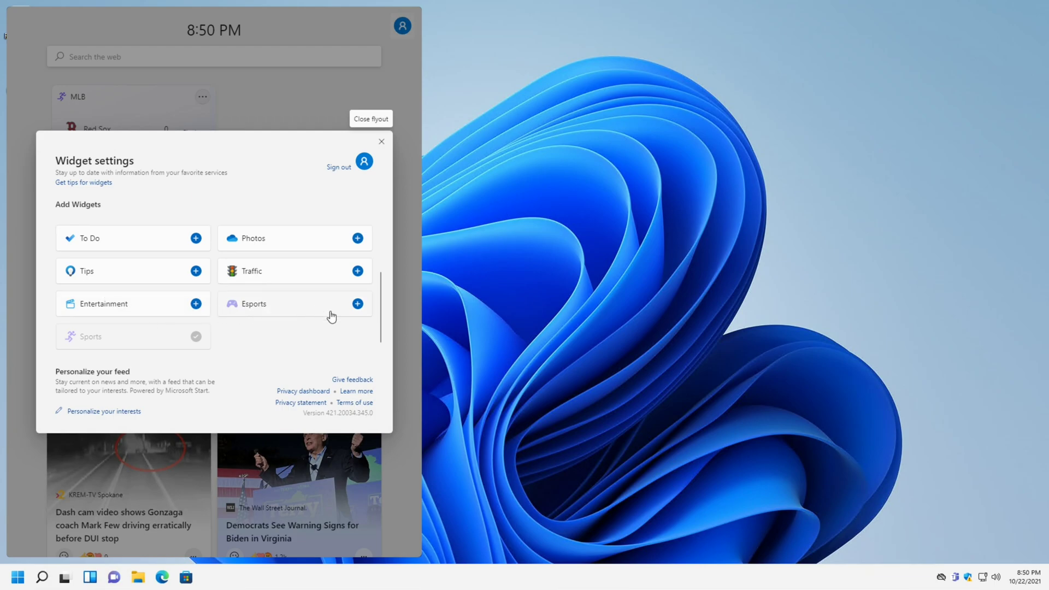
scroll(268, 243, up, 2)
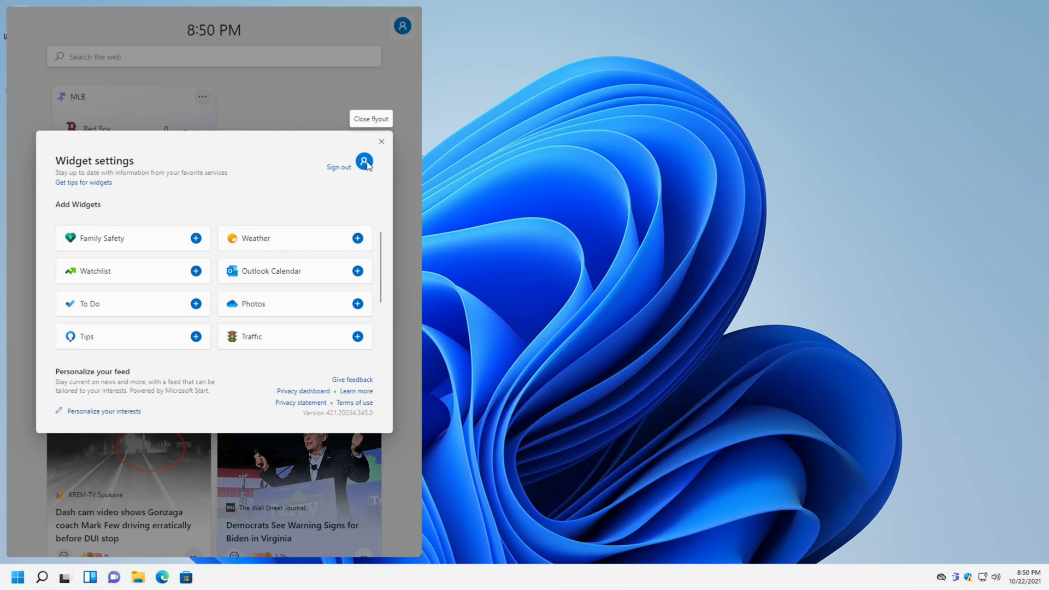
click(443, 313)
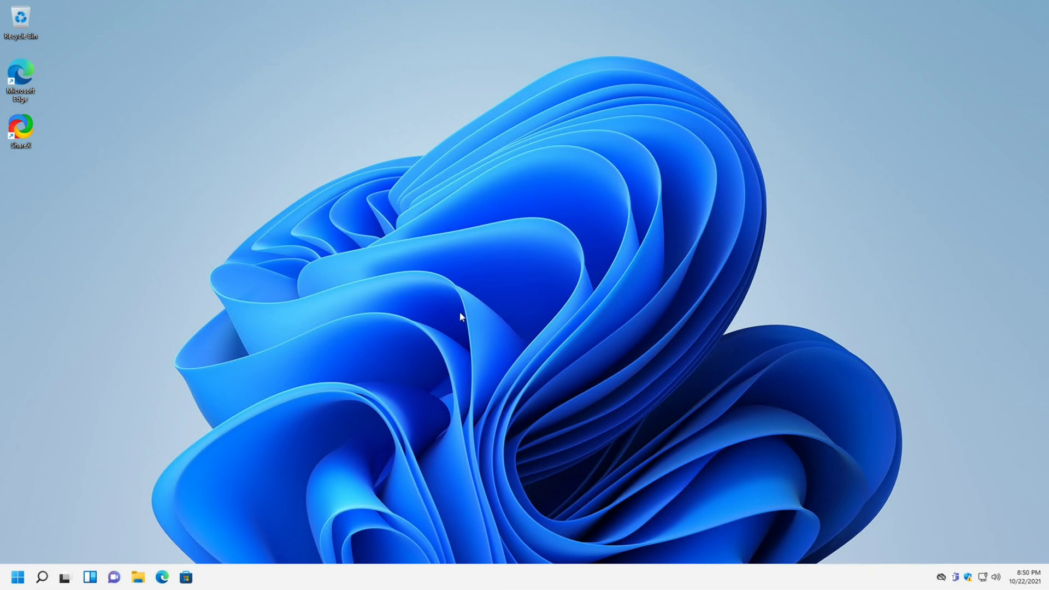